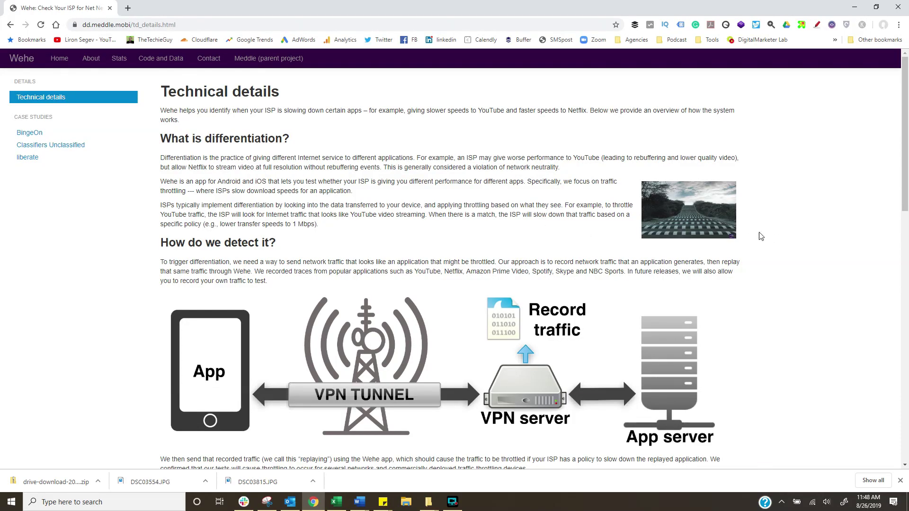
scroll(760, 236, down, 1)
scroll(760, 236, down, 1)
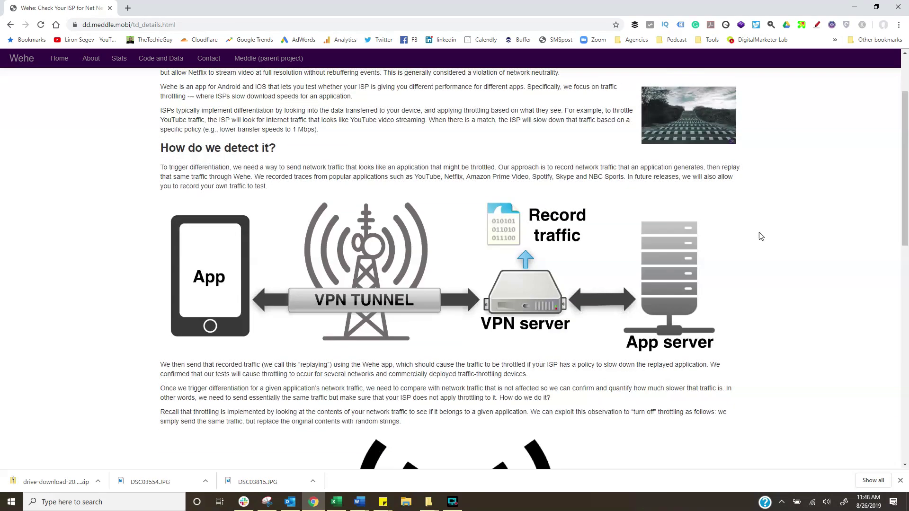
scroll(760, 236, down, 1)
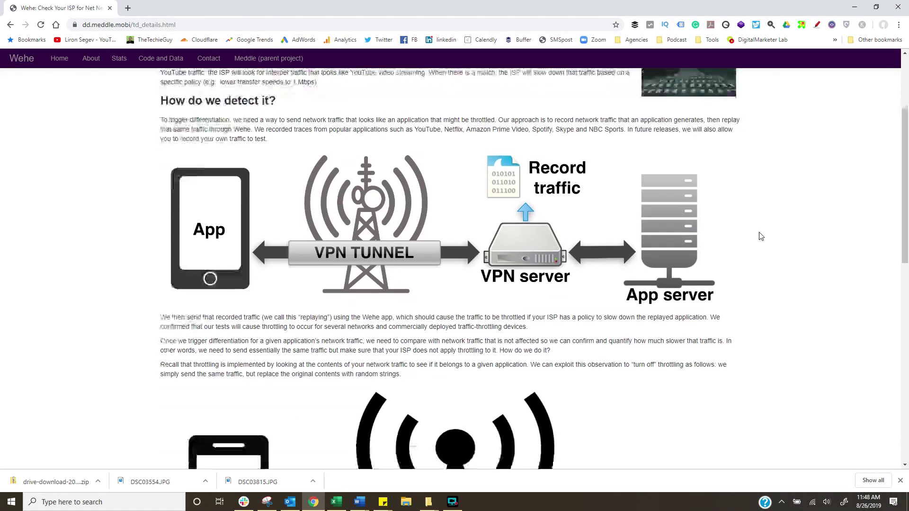
scroll(760, 236, down, 1)
scroll(761, 236, down, 2)
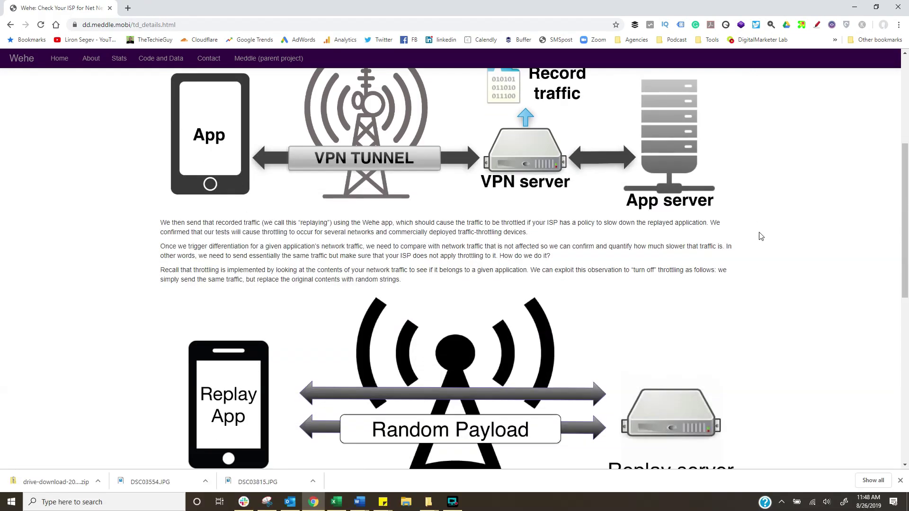
scroll(760, 235, down, 2)
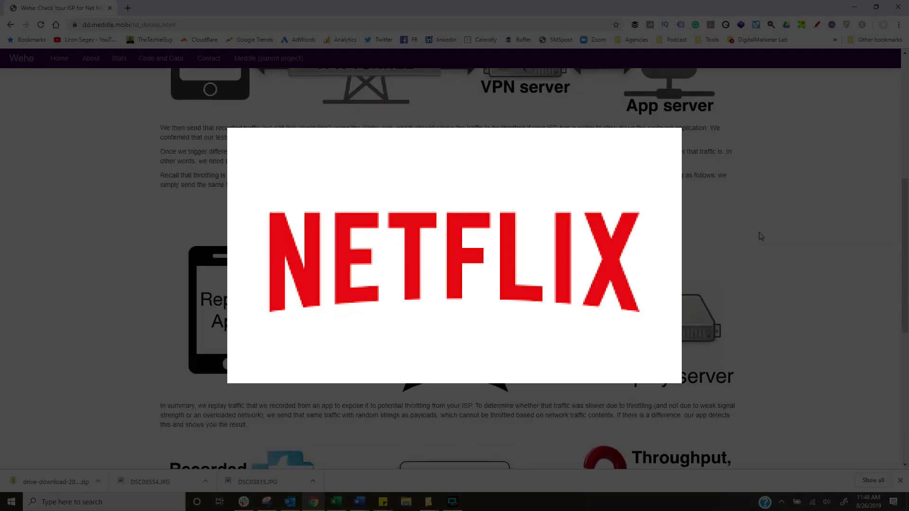
scroll(760, 236, down, 1)
scroll(760, 236, down, 1)
scroll(761, 236, down, 1)
scroll(760, 236, down, 2)
scroll(760, 236, down, 2)
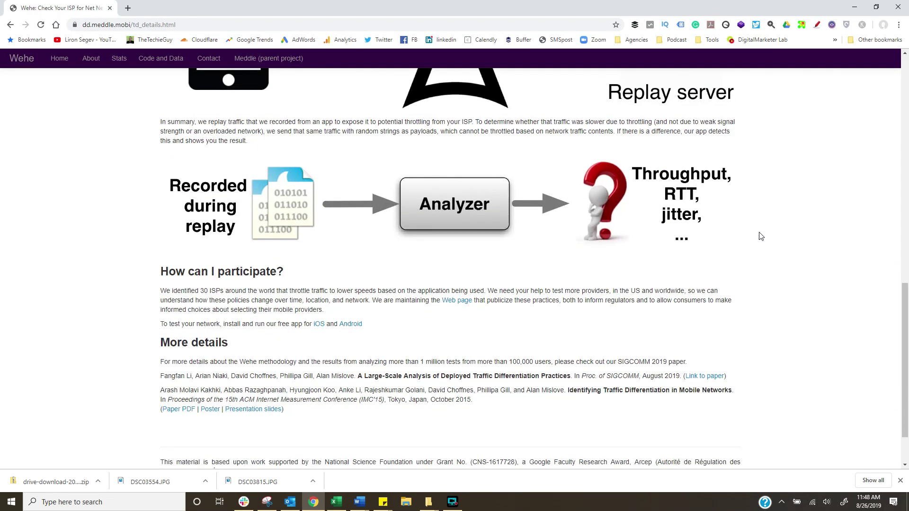
scroll(761, 236, down, 1)
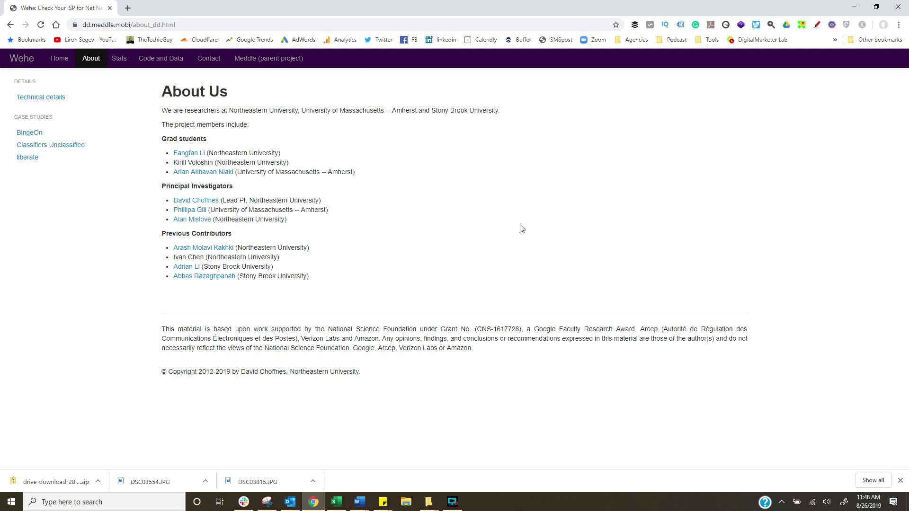
Open the Wehe website's Stats page showing summary statistics and the tests-by-location map
click(124, 78)
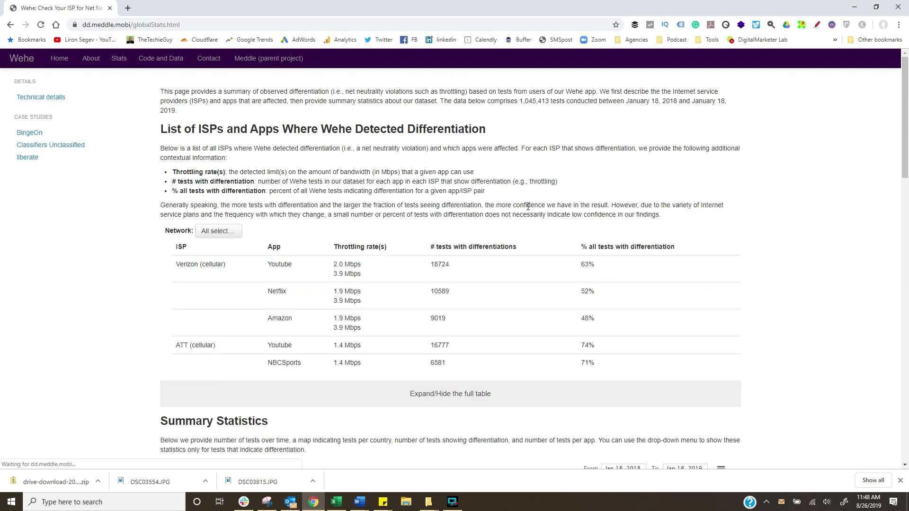
scroll(529, 206, down, 4)
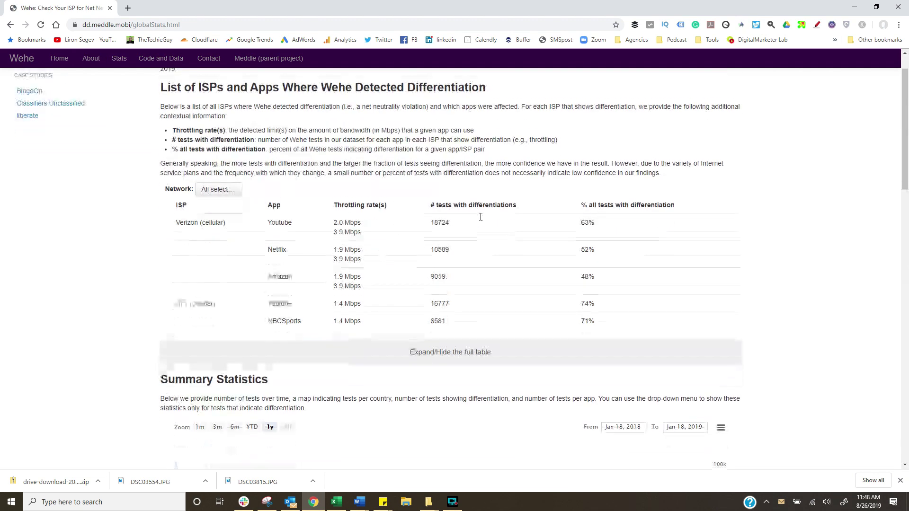
scroll(519, 227, down, 4)
scroll(510, 248, down, 3)
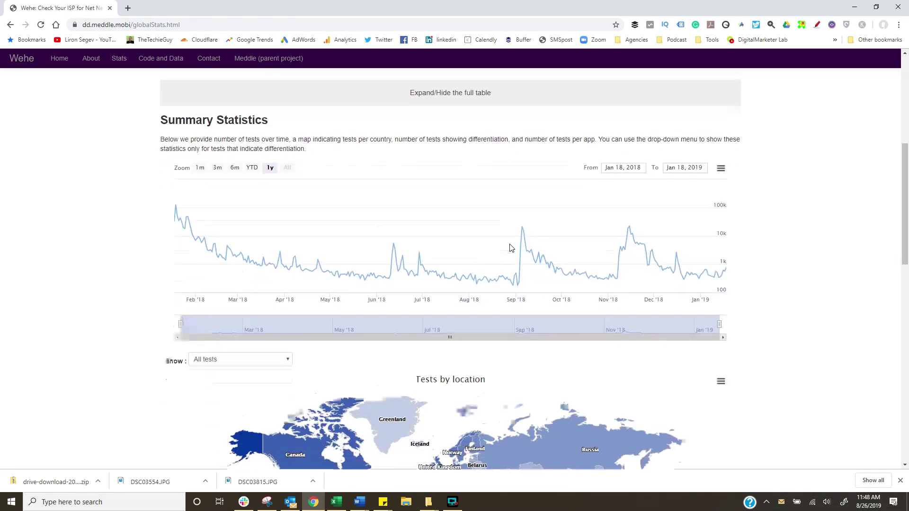
scroll(511, 249, down, 3)
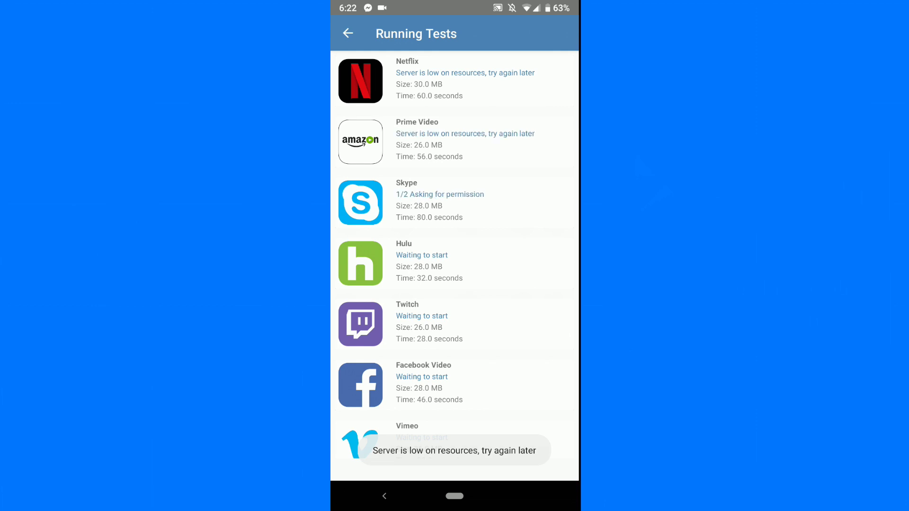
Abort the ongoing Netflix and Prime Video replays and return to the test list
click(384, 496)
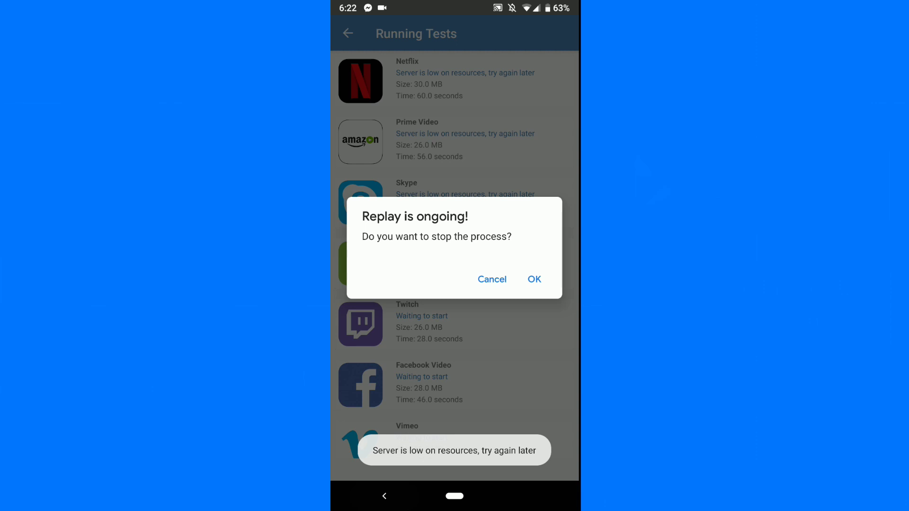
click(534, 279)
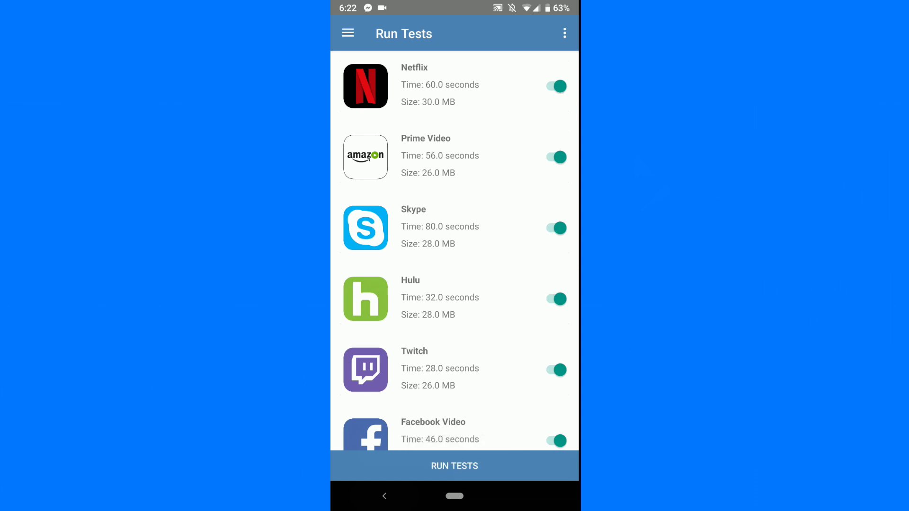
Restart the tests for Netflix, Prime Video, Skype, Hulu and the other enabled apps
click(455, 466)
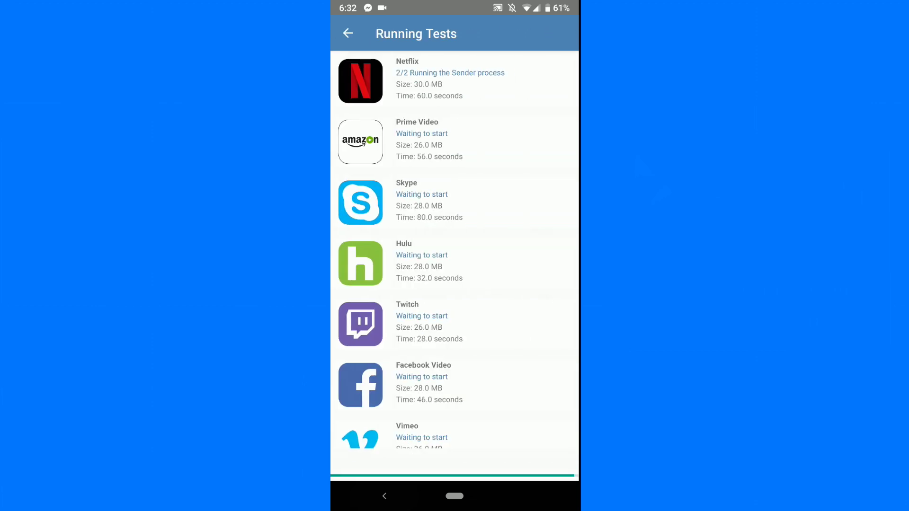